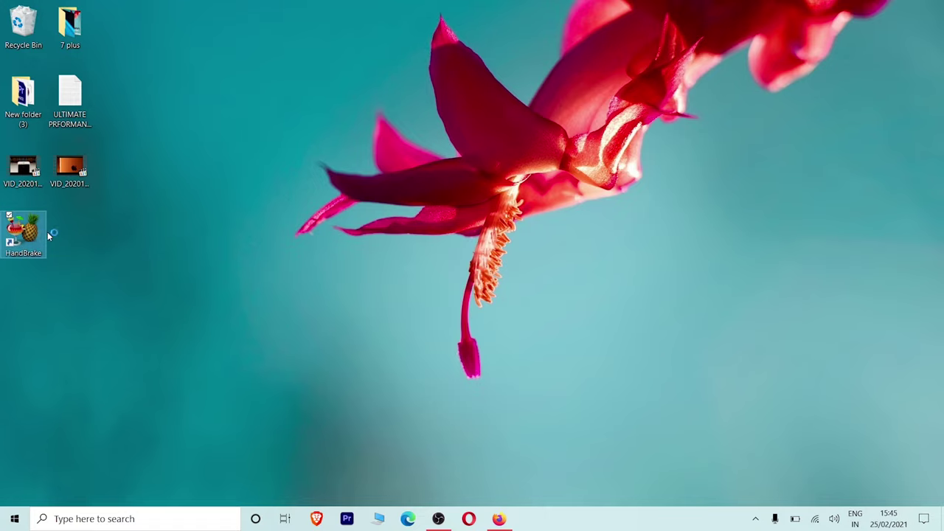
# Launch HandBrake, resize its window, and drop the 3840x2160 VID_20201226_021253 clip in as source.
pyautogui.press('Return')
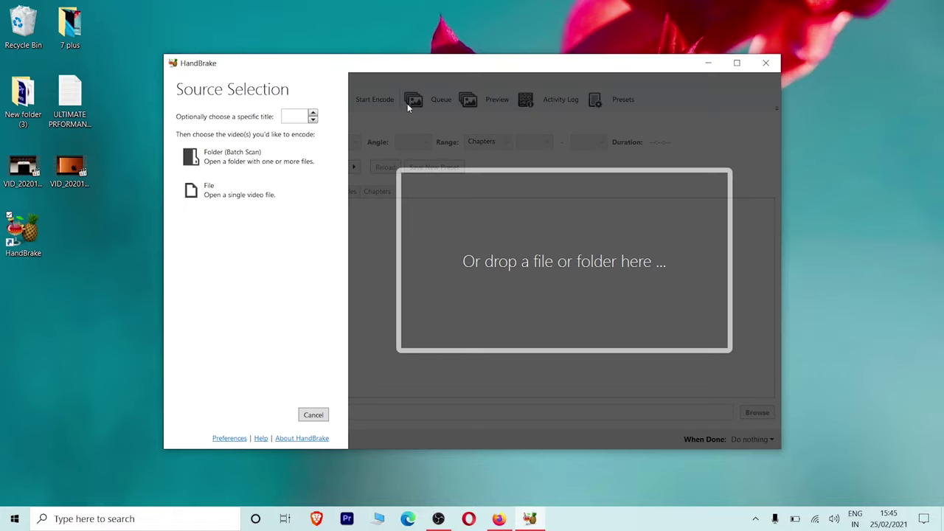
pyautogui.moveTo(382, 71); pyautogui.dragTo(464, 1)
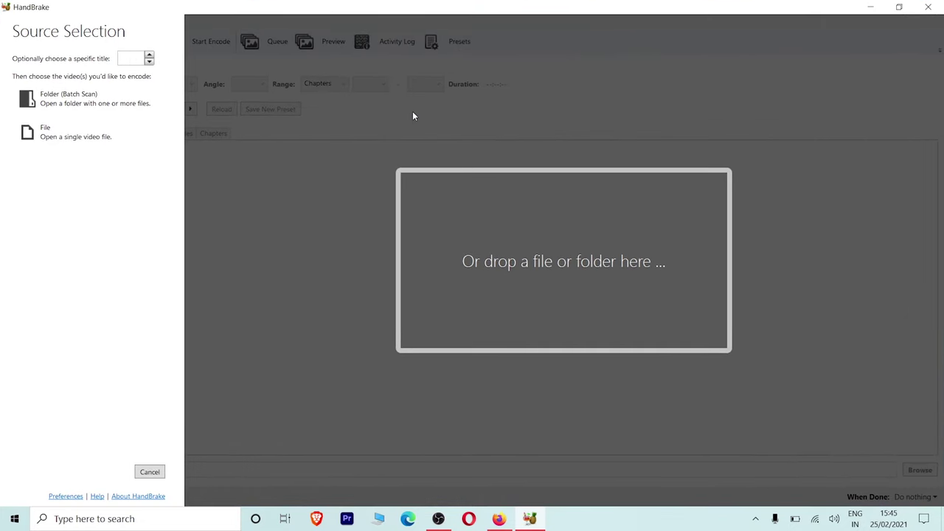
pyautogui.moveTo(342, 19); pyautogui.dragTo(421, 39)
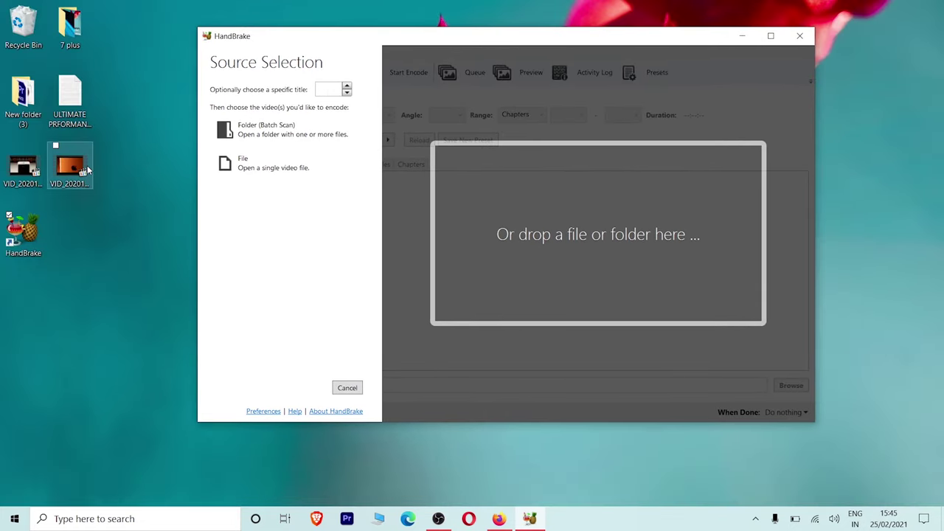
pyautogui.moveTo(79, 172); pyautogui.dragTo(630, 250)
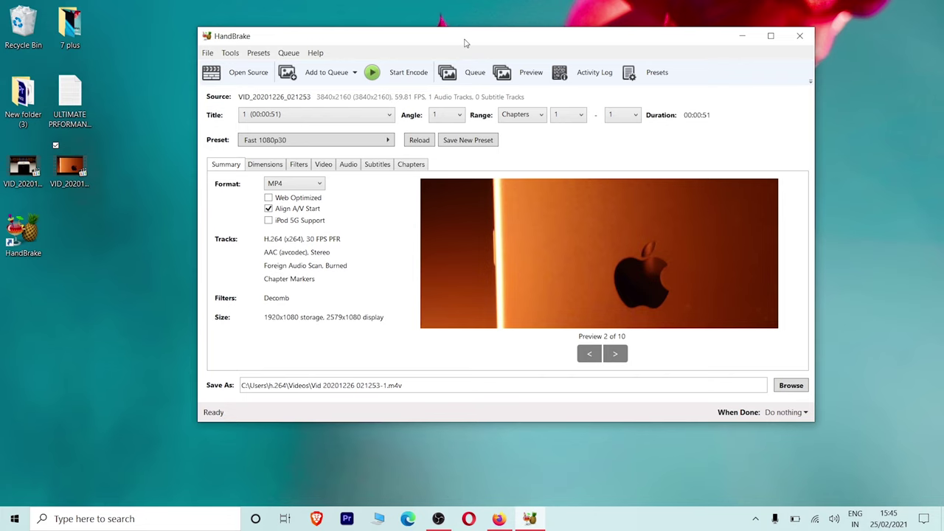
# Maximize the HandBrake window to fill the screen.
pyautogui.moveTo(465, 43); pyautogui.dragTo(563, 44)
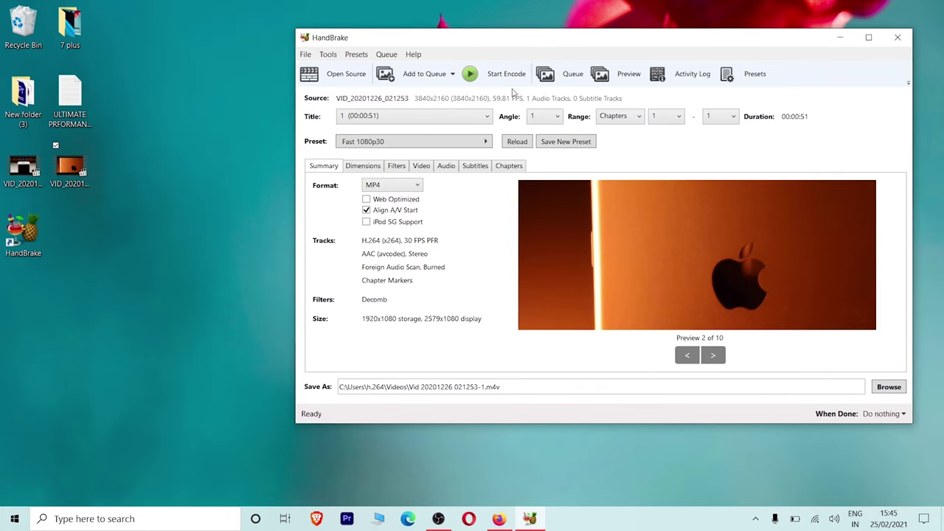
pyautogui.click(307, 57)
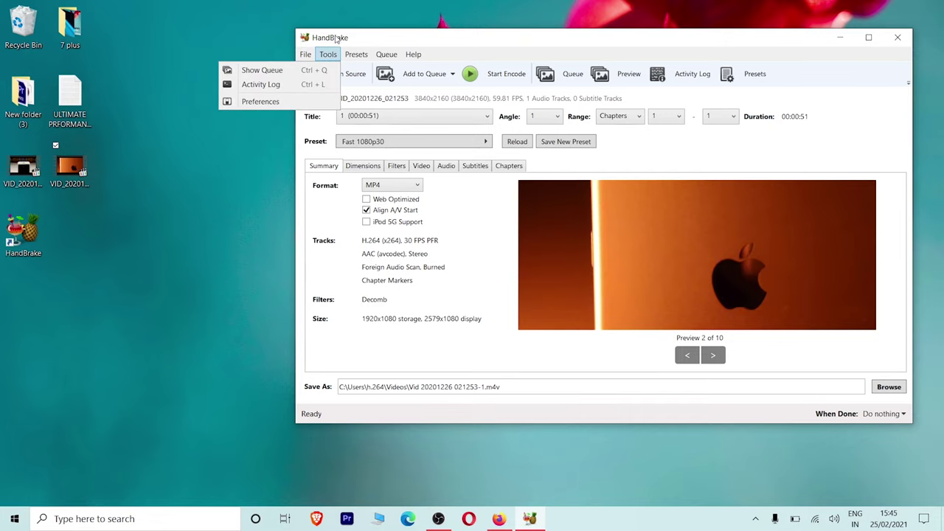
pyautogui.click(312, 43)
pyautogui.moveTo(313, 43); pyautogui.dragTo(309, 0)
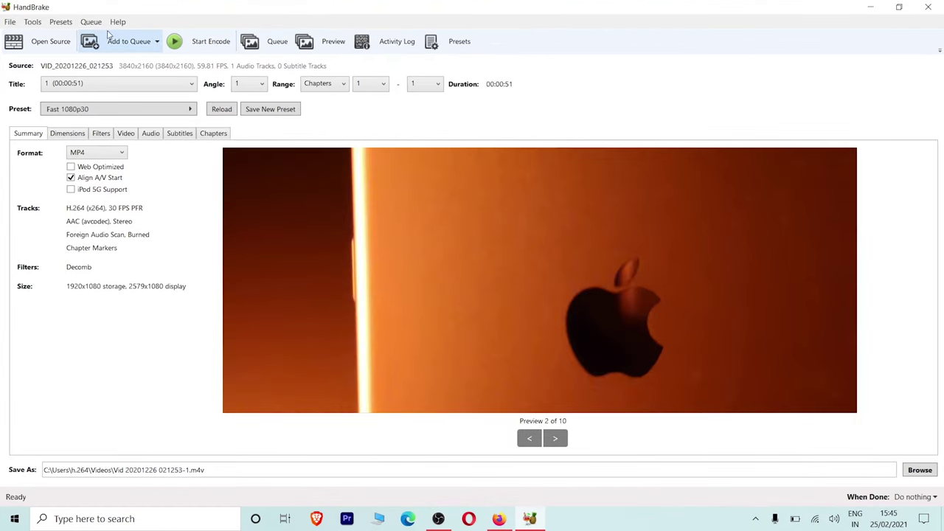
# Reopen VID_20201226_021253 from the Desktop via File > Open Source > File.
pyautogui.click(11, 23)
pyautogui.click(24, 38)
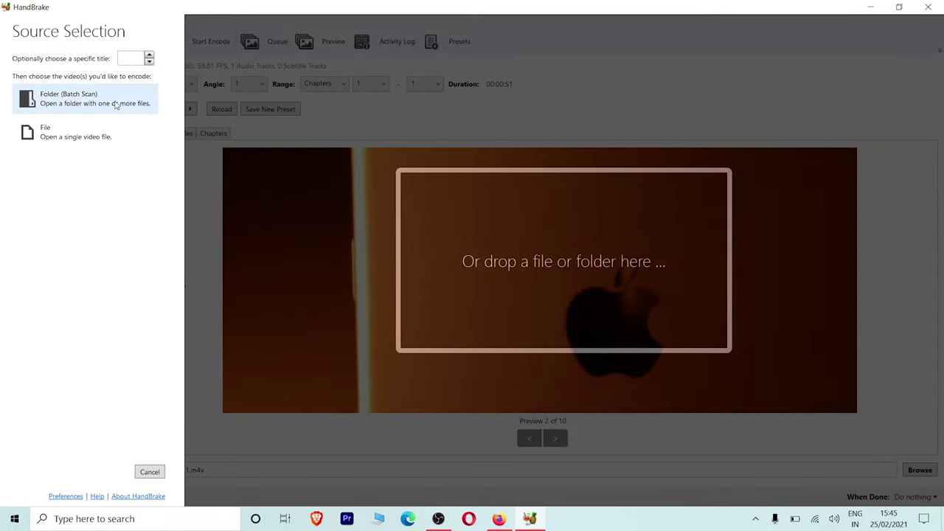
pyautogui.click(78, 140)
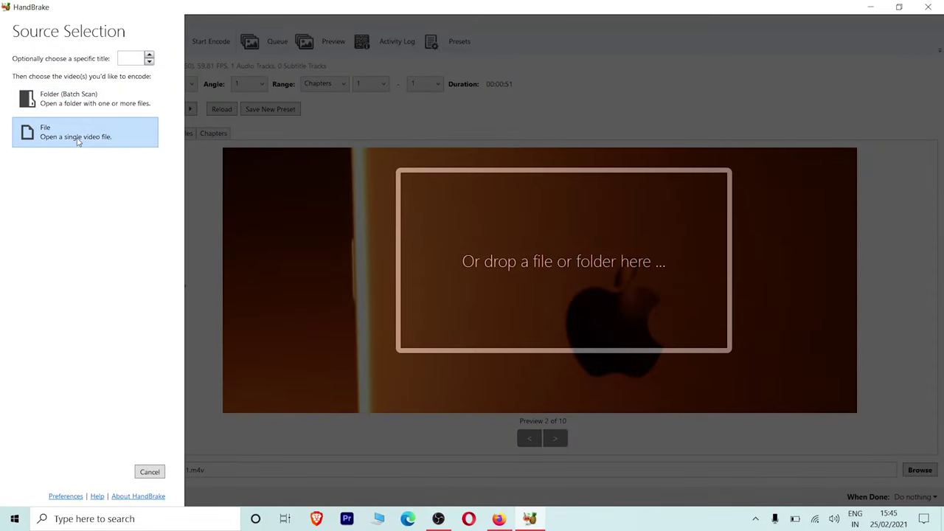
pyautogui.click(58, 120)
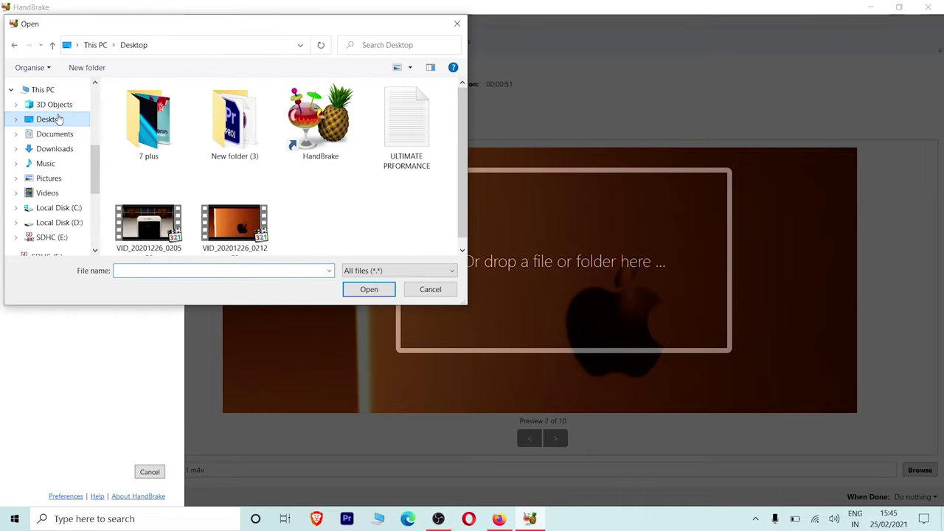
pyautogui.scroll(-1, 228, 221)
pyautogui.click(225, 235)
pyautogui.click(369, 290)
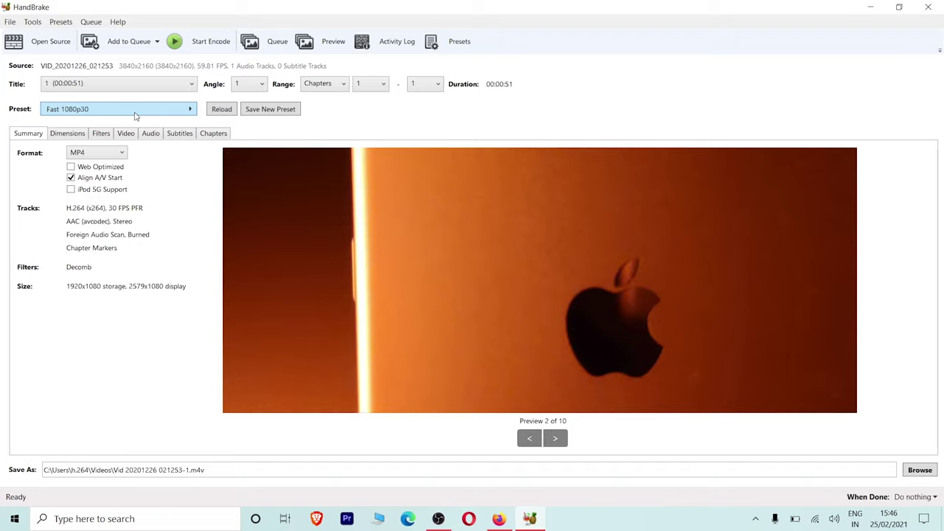
# Choose the General > Very Fast 1080p30 preset in place of Fast 1080p30.
pyautogui.click(83, 110)
pyautogui.moveTo(235, 116)
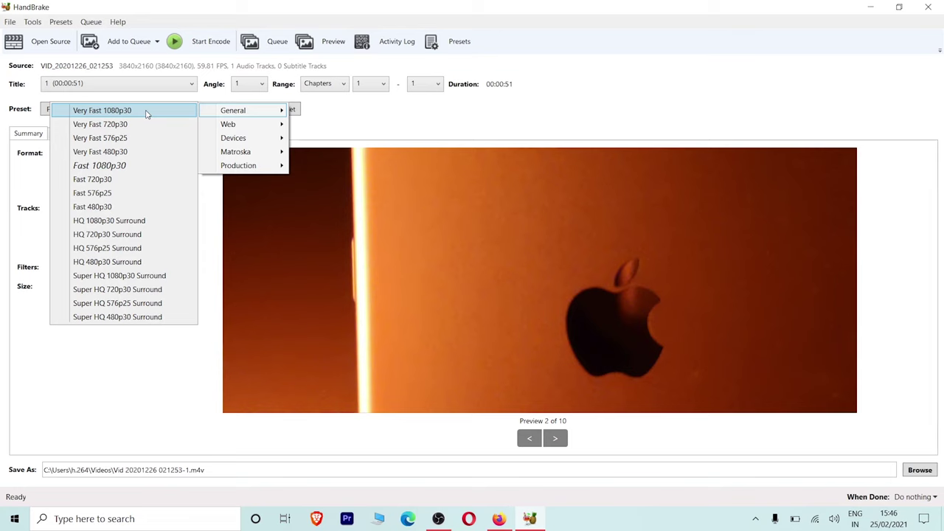
pyautogui.moveTo(264, 129)
pyautogui.click(166, 110)
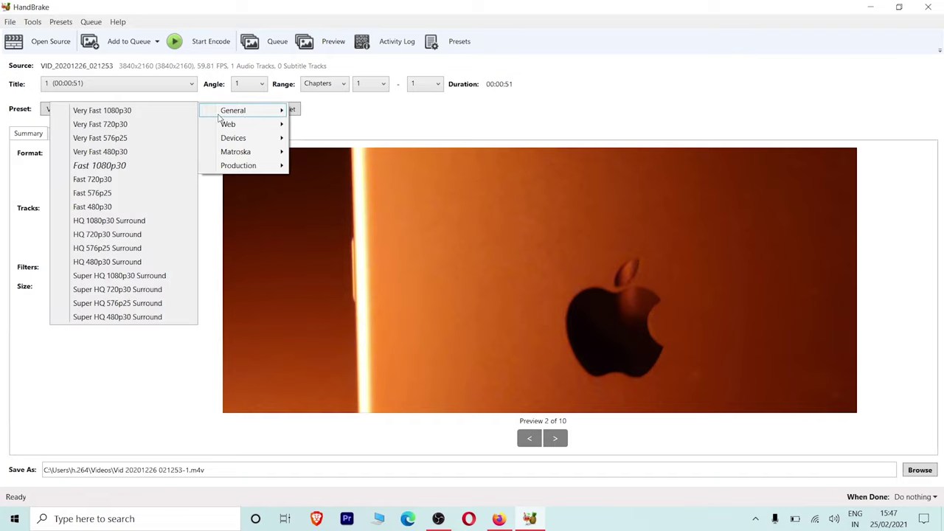
pyautogui.click(247, 147)
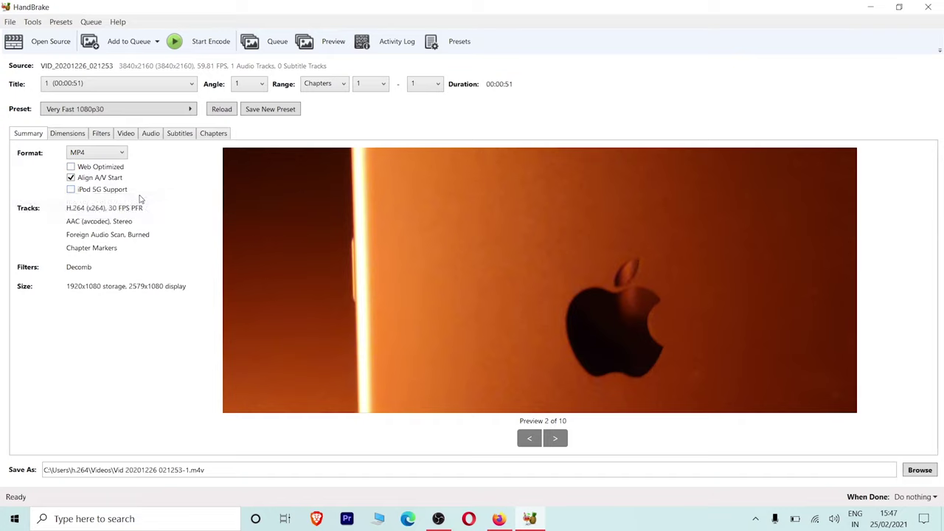
# On the Video tab, set Framerate (FPS) to Same as source with H.264 (x264) at RF 24.
pyautogui.click(126, 136)
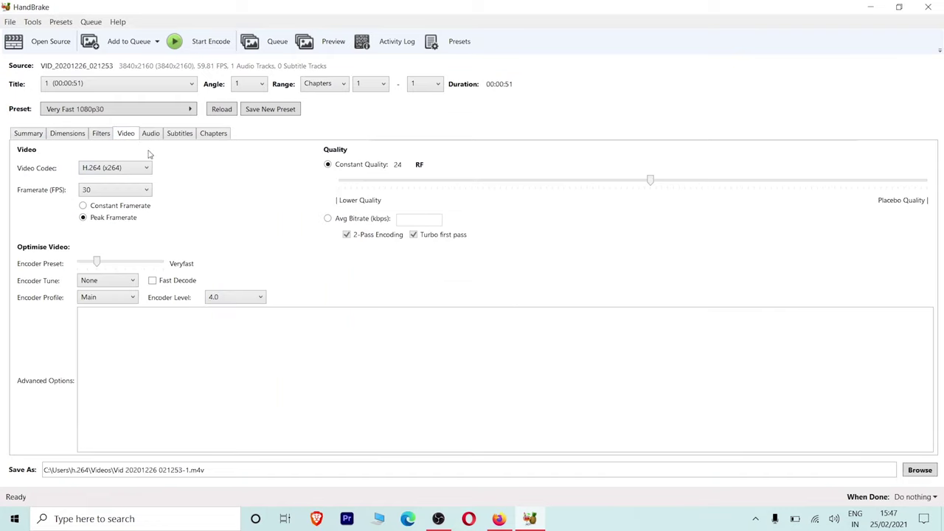
pyautogui.click(115, 189)
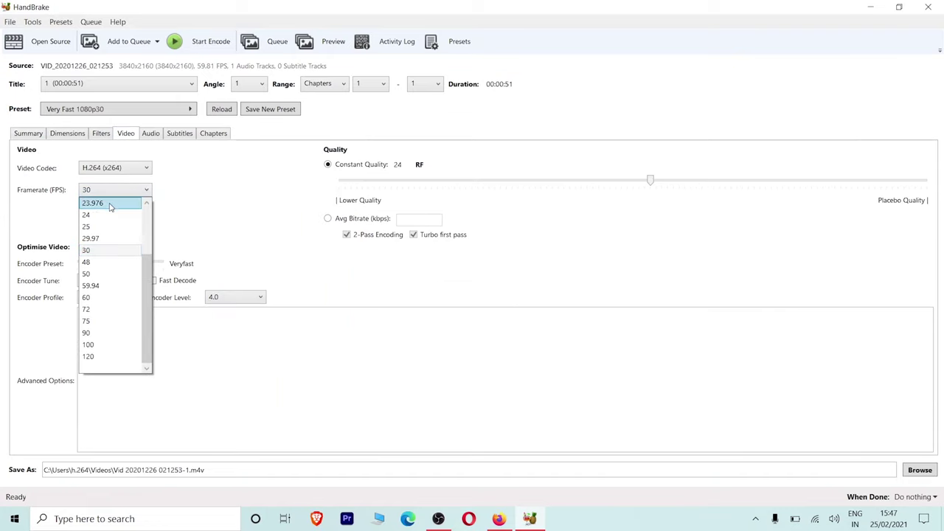
pyautogui.scroll(2, 109, 231)
pyautogui.scroll(-1, 103, 262)
pyautogui.scroll(-1, 103, 295)
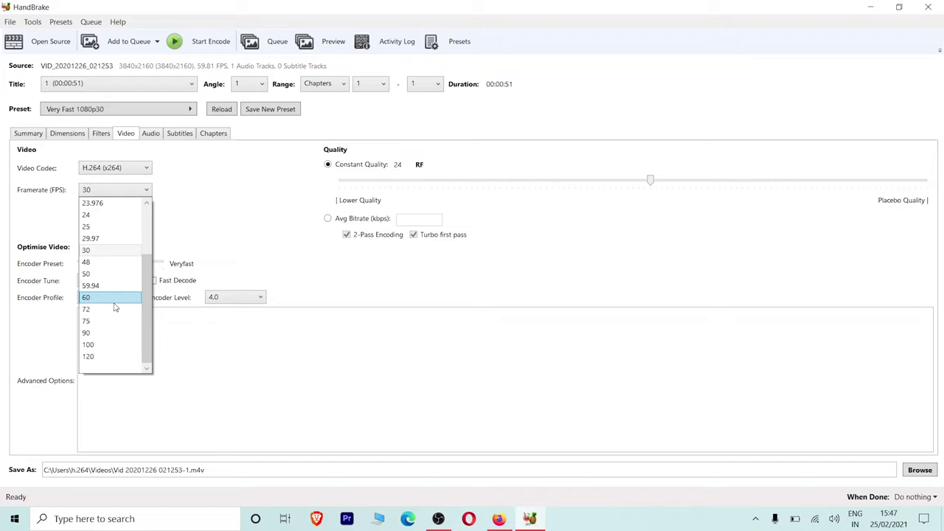
pyautogui.scroll(2, 114, 306)
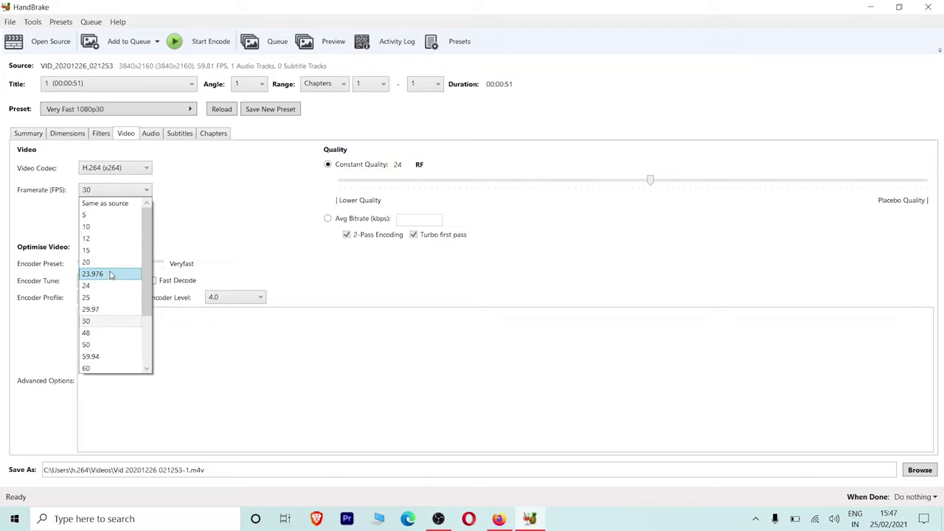
pyautogui.click(119, 205)
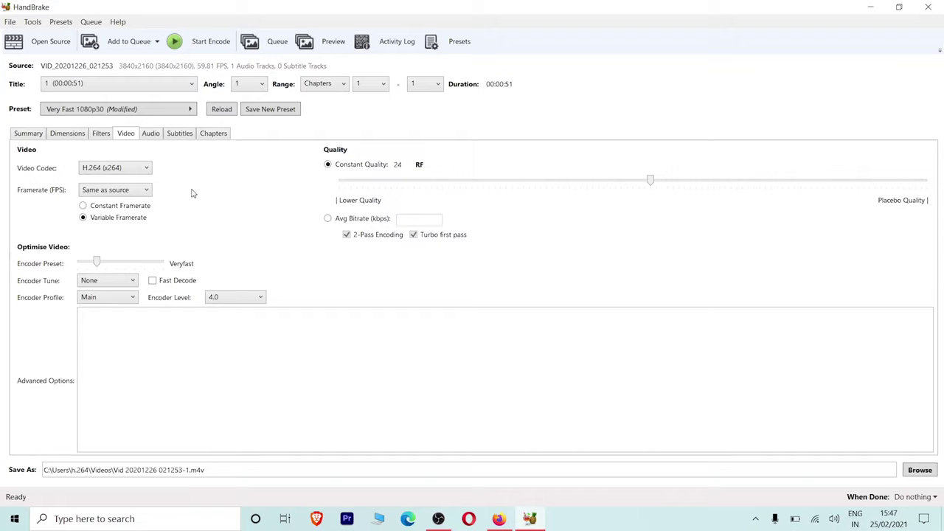
pyautogui.click(124, 172)
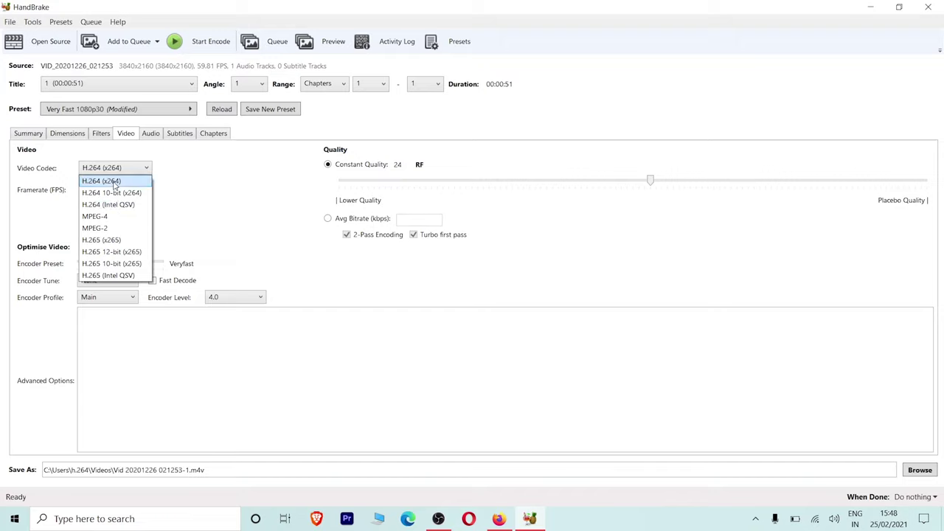
pyautogui.click(114, 181)
pyautogui.click(657, 181)
pyautogui.moveTo(673, 185); pyautogui.dragTo(742, 185)
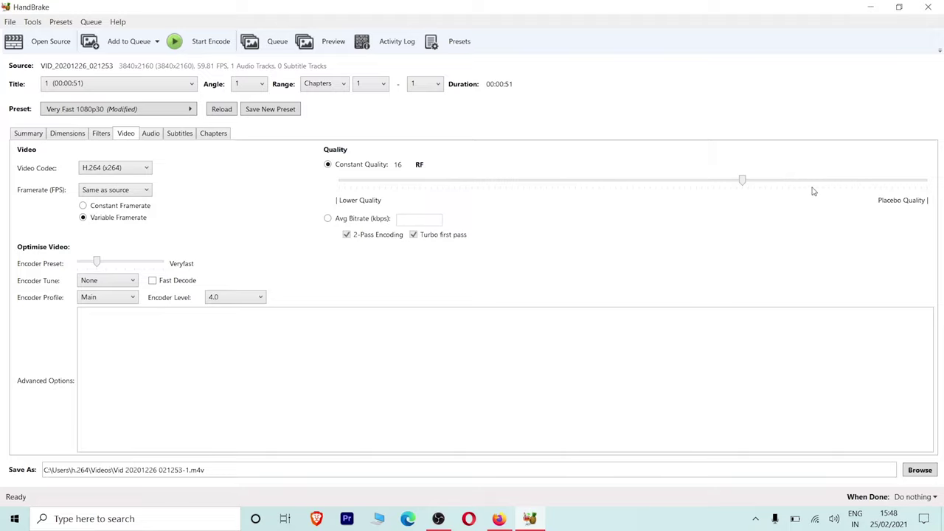
pyautogui.moveTo(741, 180); pyautogui.dragTo(566, 188)
pyautogui.moveTo(566, 188); pyautogui.dragTo(675, 204)
pyautogui.moveTo(673, 180); pyautogui.dragTo(652, 181)
# Raise the English audio track's bitrate from 160 to 256.
pyautogui.click(151, 138)
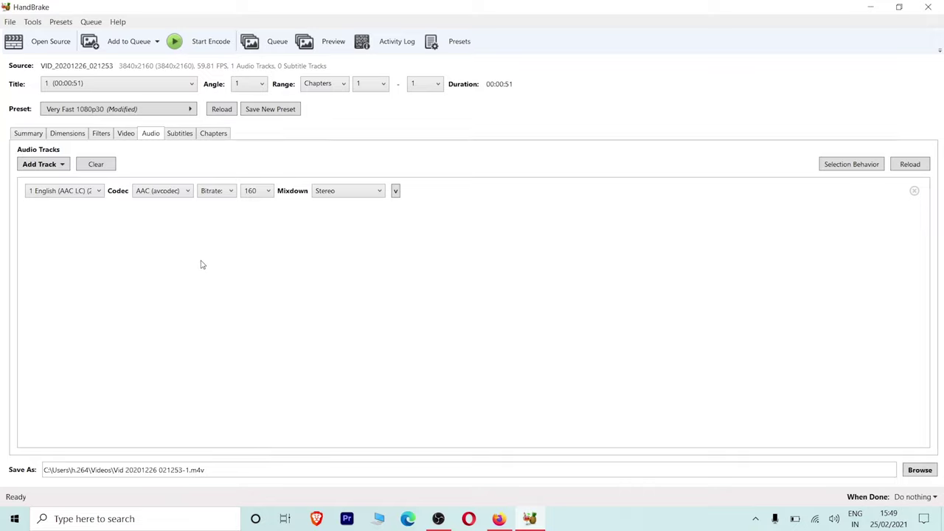
pyautogui.click(255, 193)
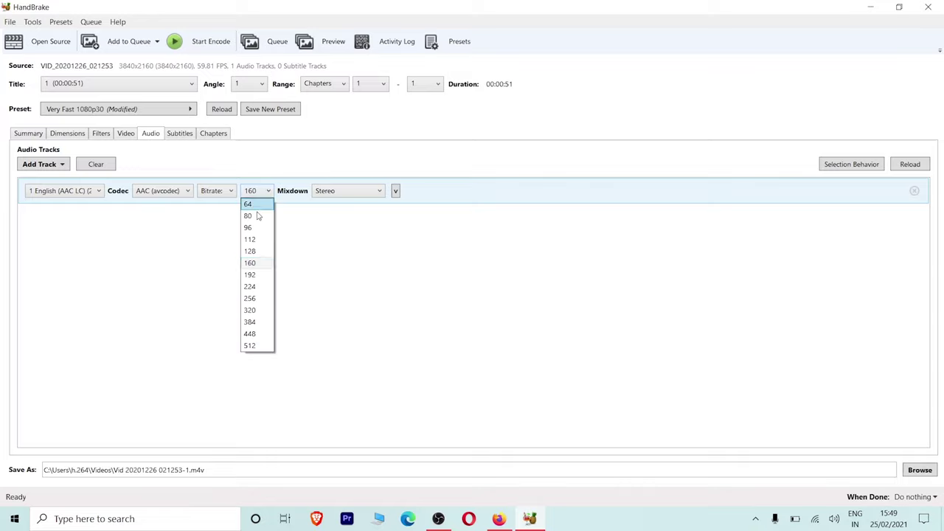
pyautogui.click(255, 300)
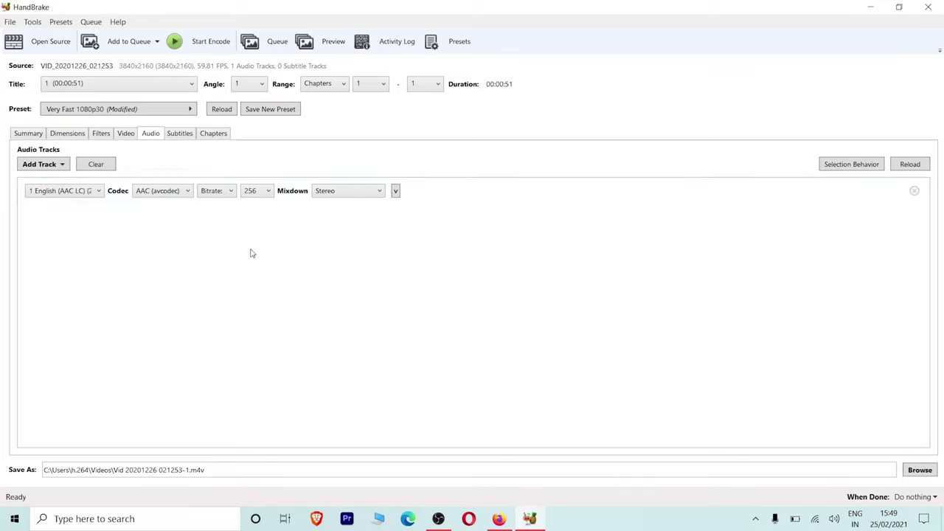
# Try quality-based audio encoding, then switch back to bitrate mode keeping 256.
pyautogui.click(219, 197)
pyautogui.click(250, 198)
pyautogui.click(231, 193)
pyautogui.click(213, 216)
pyautogui.click(250, 193)
pyautogui.click(226, 196)
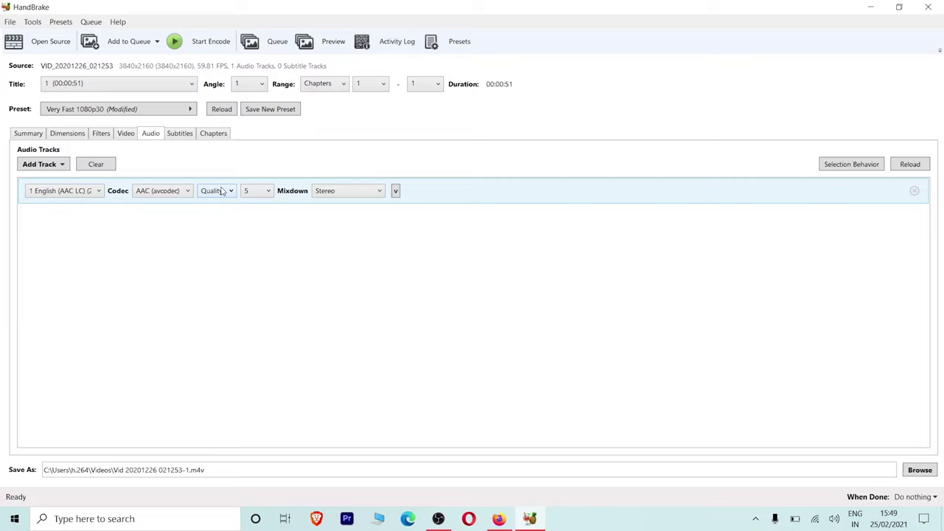
pyautogui.click(223, 193)
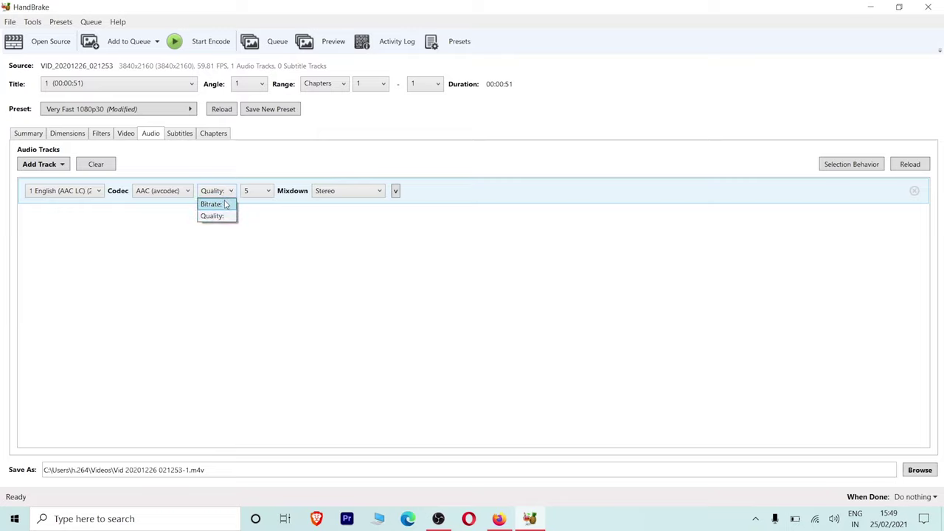
pyautogui.click(226, 204)
pyautogui.click(256, 191)
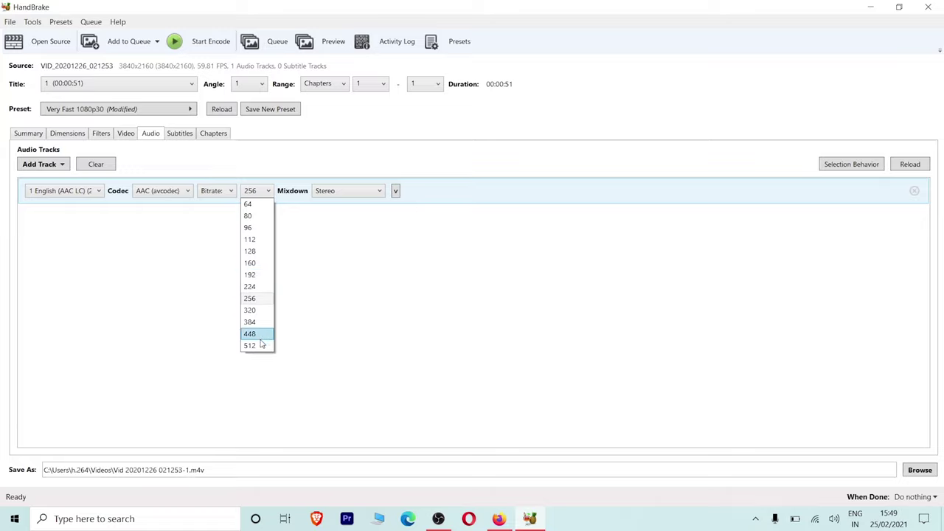
pyautogui.click(326, 294)
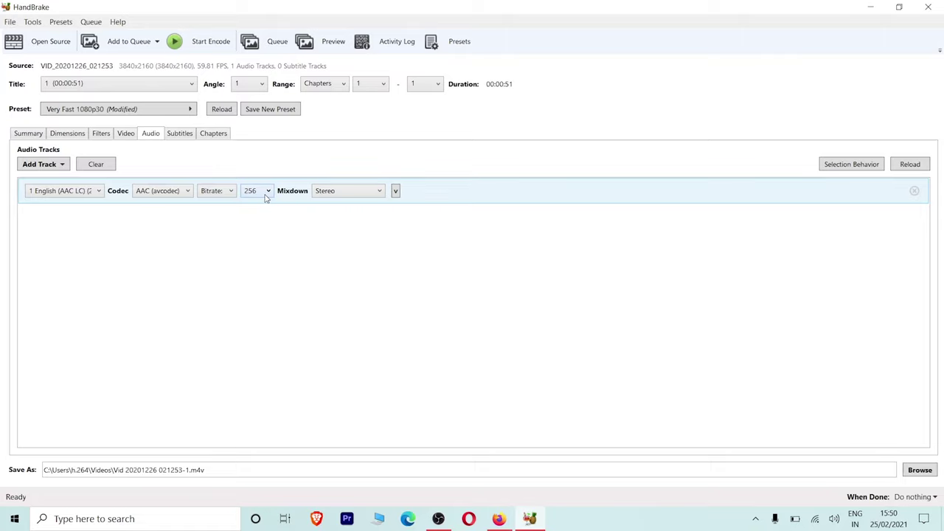
# Keep the audio mixdown at Stereo and review the codec choices.
pyautogui.click(342, 193)
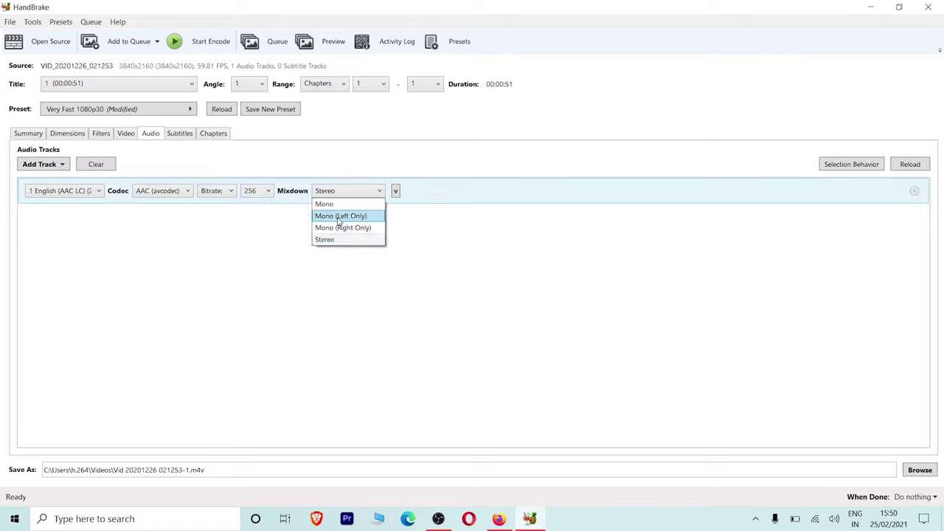
pyautogui.click(336, 241)
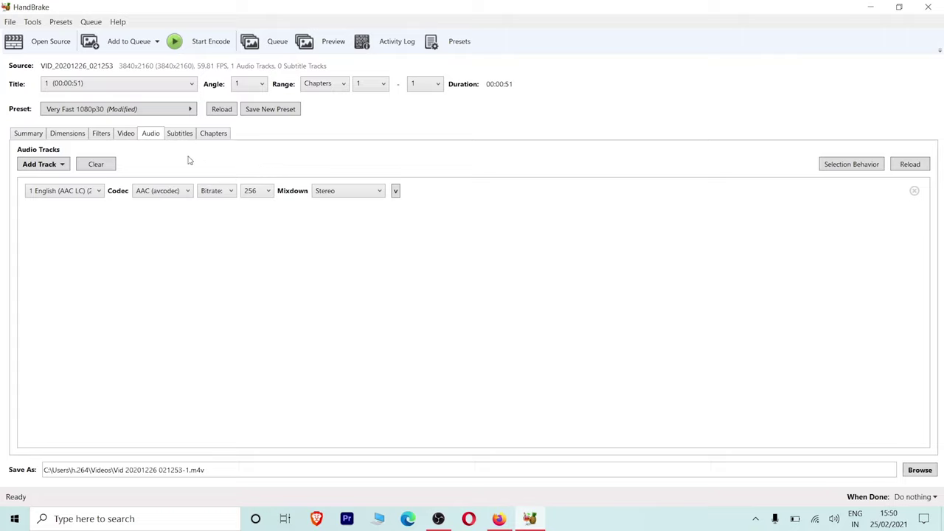
pyautogui.click(155, 194)
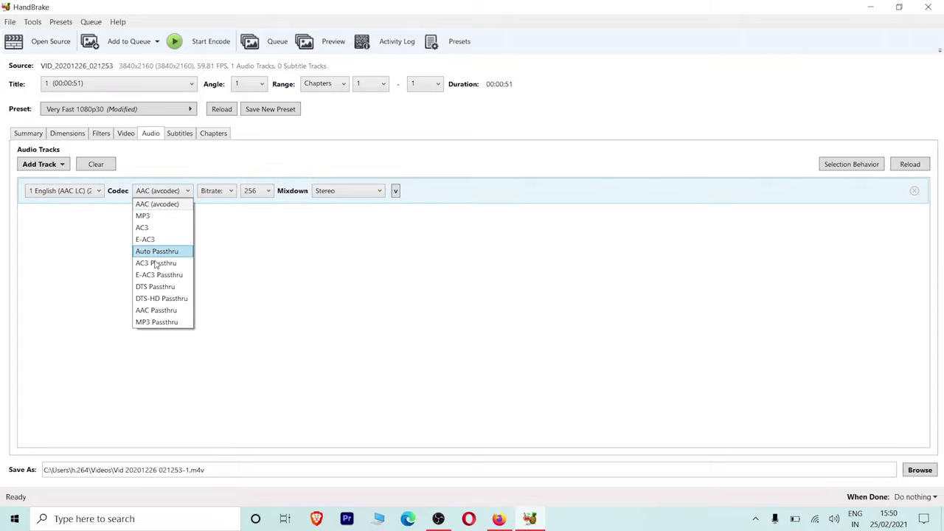
# Keep AAC (avcodec), set the video back to Variable framerate after trying Constant, and show Filters.
pyautogui.click(220, 258)
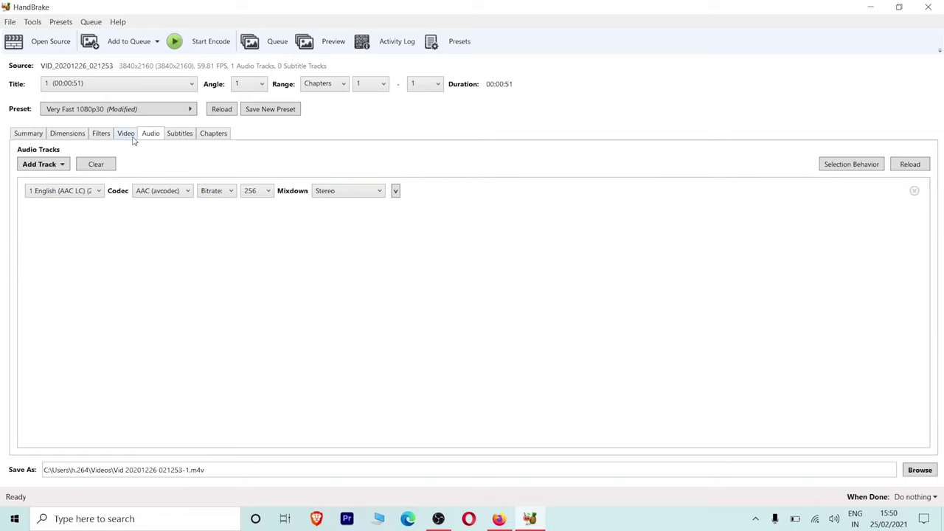
pyautogui.click(132, 136)
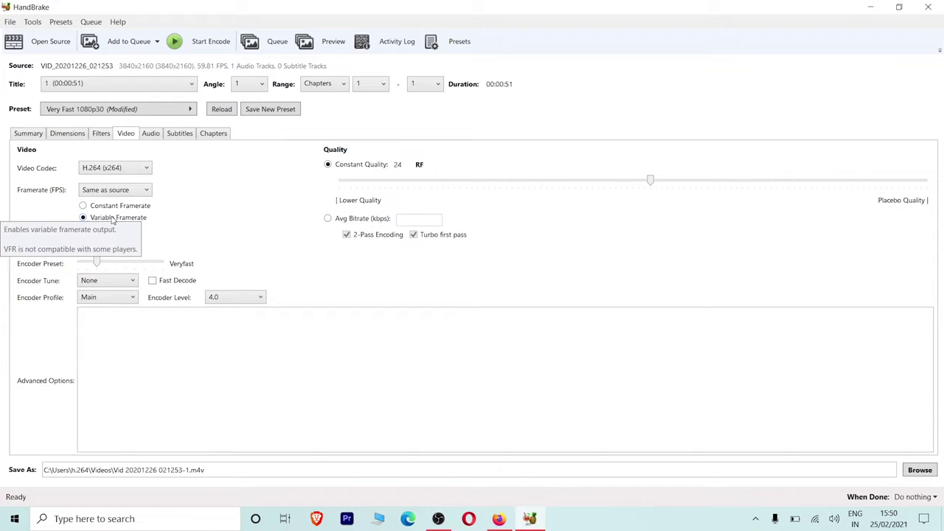
pyautogui.click(112, 206)
pyautogui.click(108, 219)
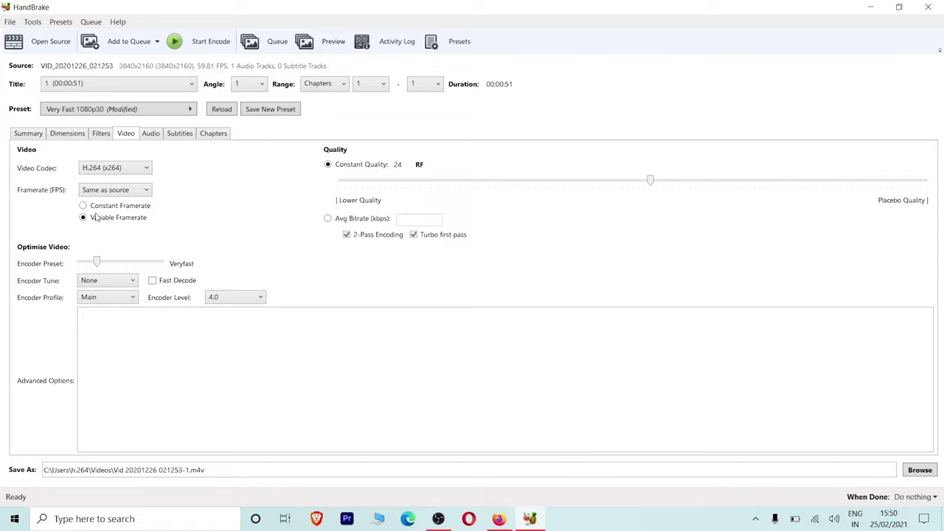
pyautogui.click(106, 139)
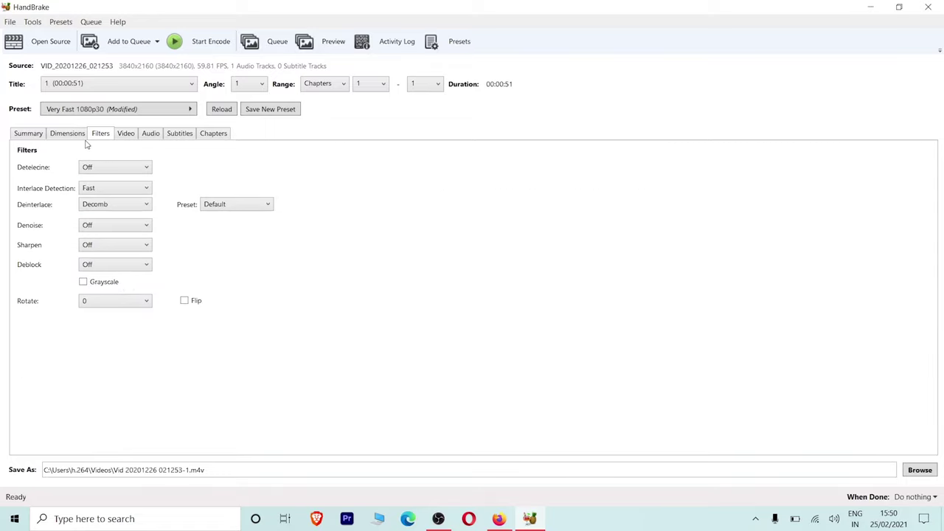
# Switch to the Dimensions settings tab.
pyautogui.click(85, 139)
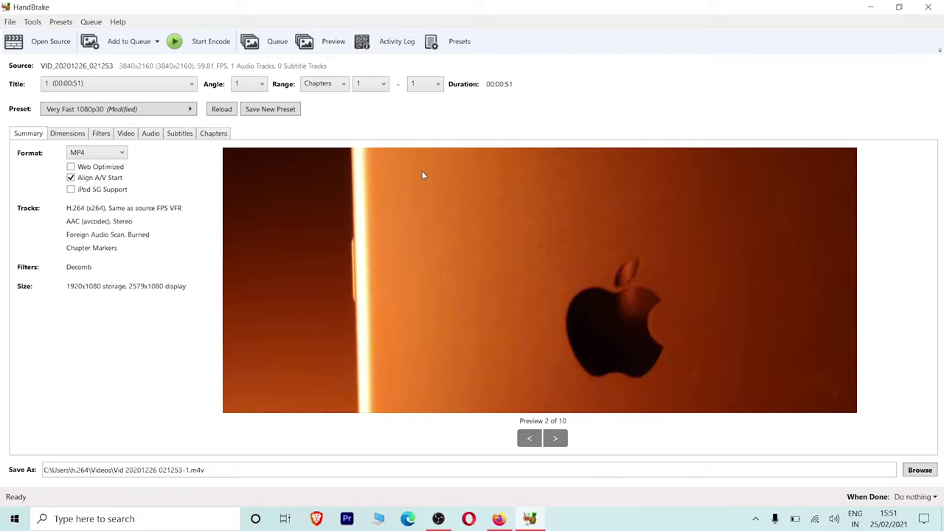
pyautogui.click(194, 44)
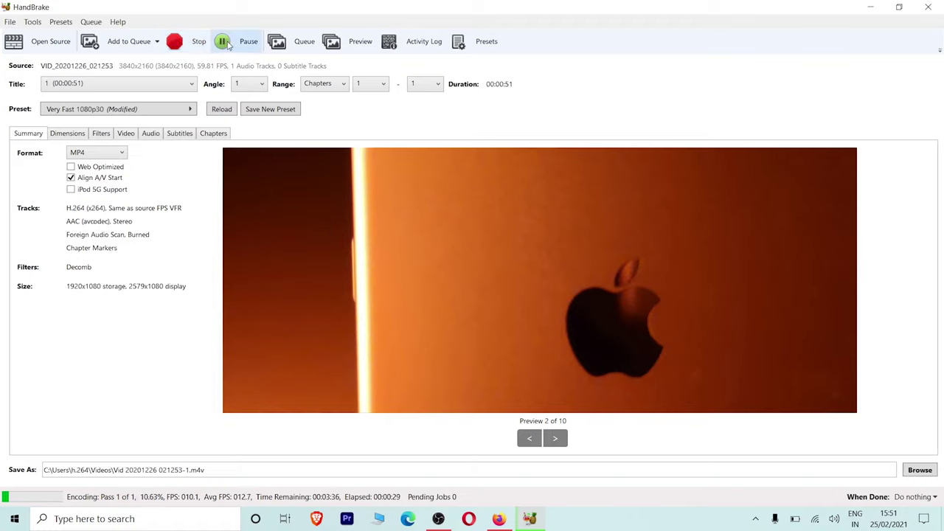
pyautogui.click(223, 42)
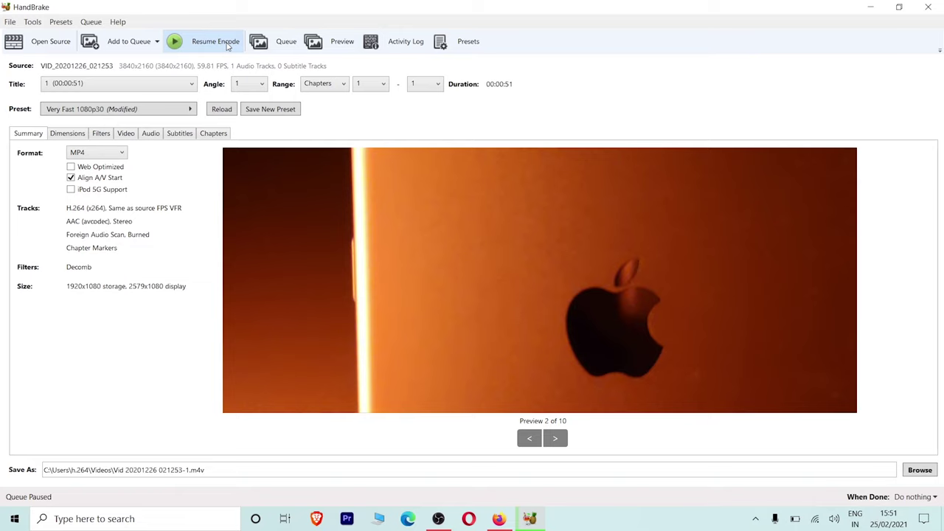
pyautogui.click(228, 46)
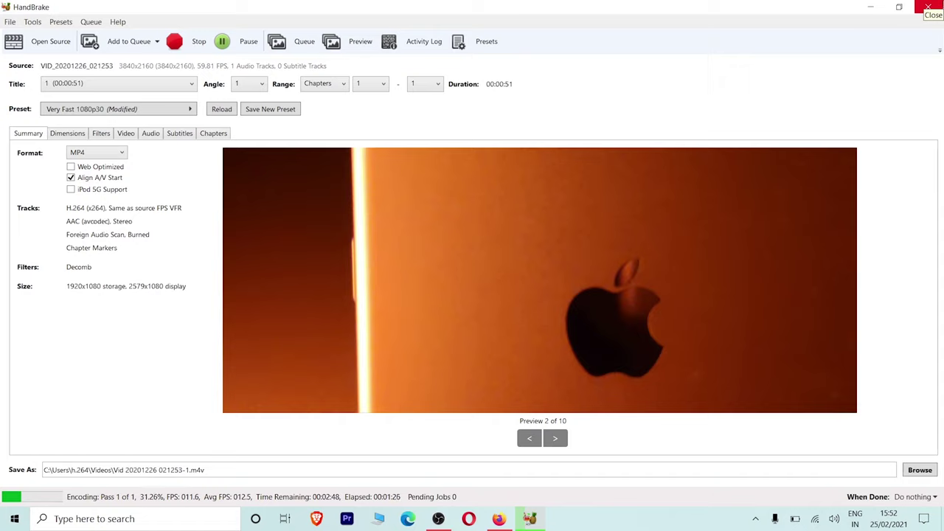
# Quit HandBrake mid-encode, relaunch without queue recovery, and drop VID_20201226_021253 in again.
pyautogui.click(937, 6)
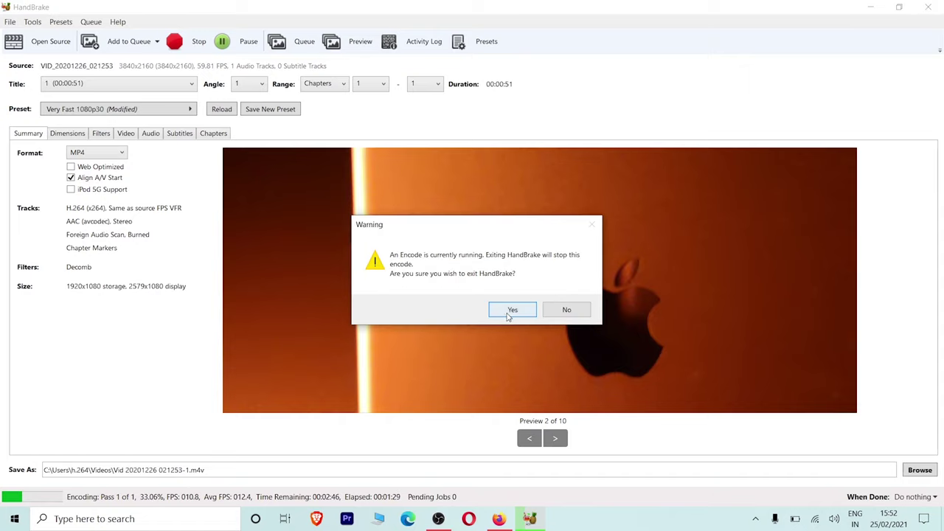
pyautogui.click(509, 311)
pyautogui.click(23, 232)
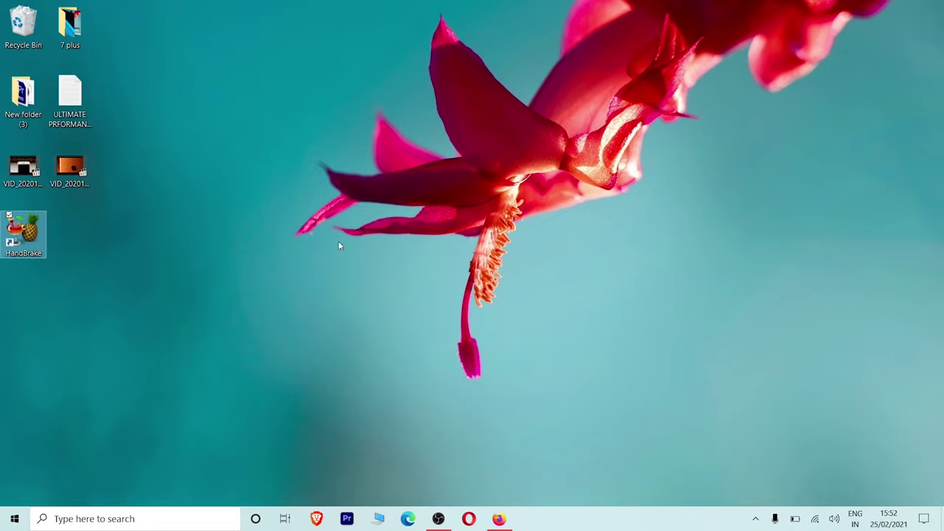
pyautogui.press('Return')
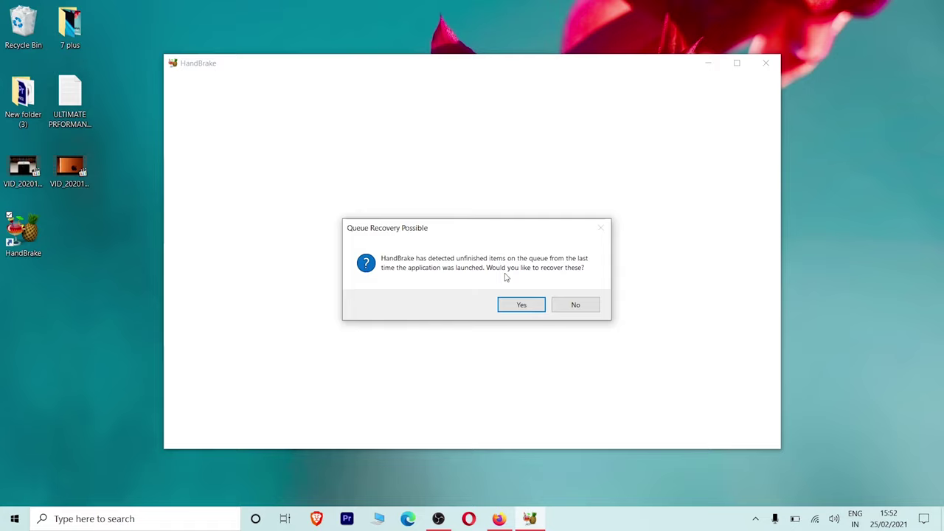
pyautogui.click(594, 306)
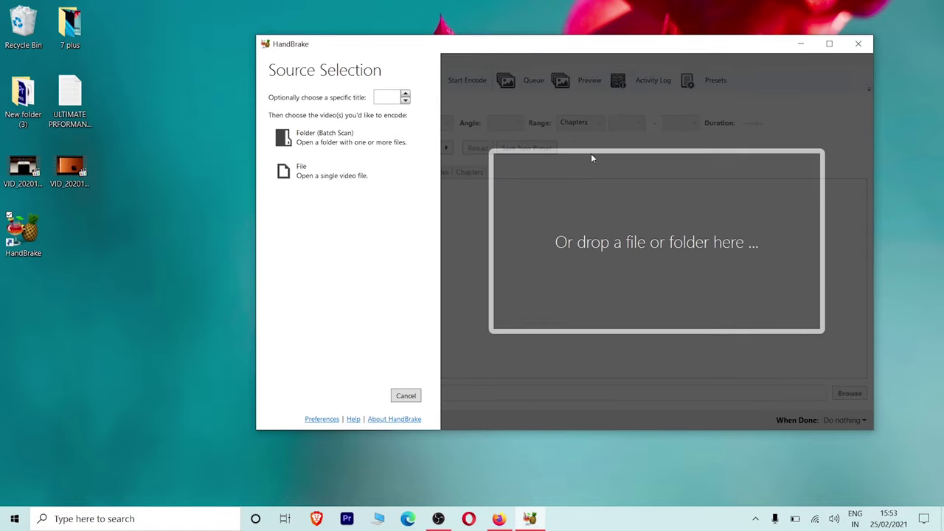
pyautogui.moveTo(70, 171); pyautogui.dragTo(577, 225)
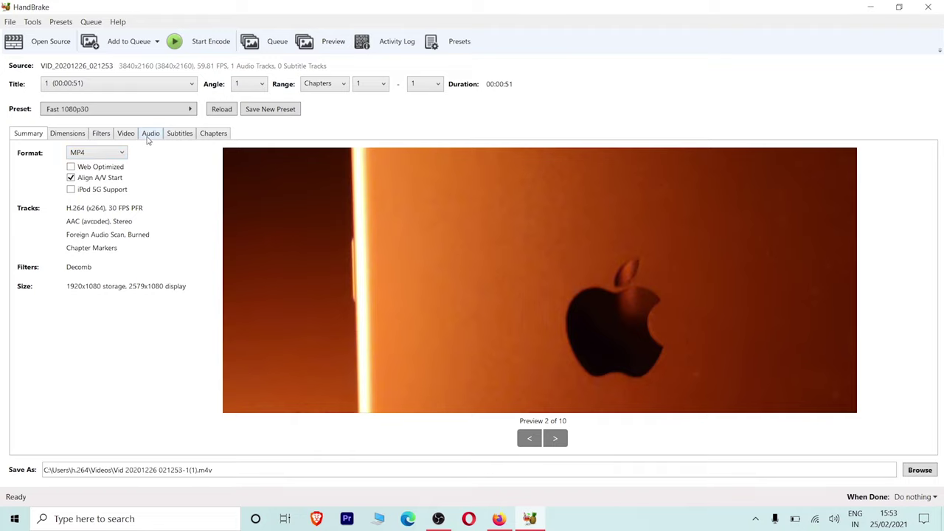
# Set the audio track bitrate to 224.
pyautogui.click(151, 133)
pyautogui.click(256, 190)
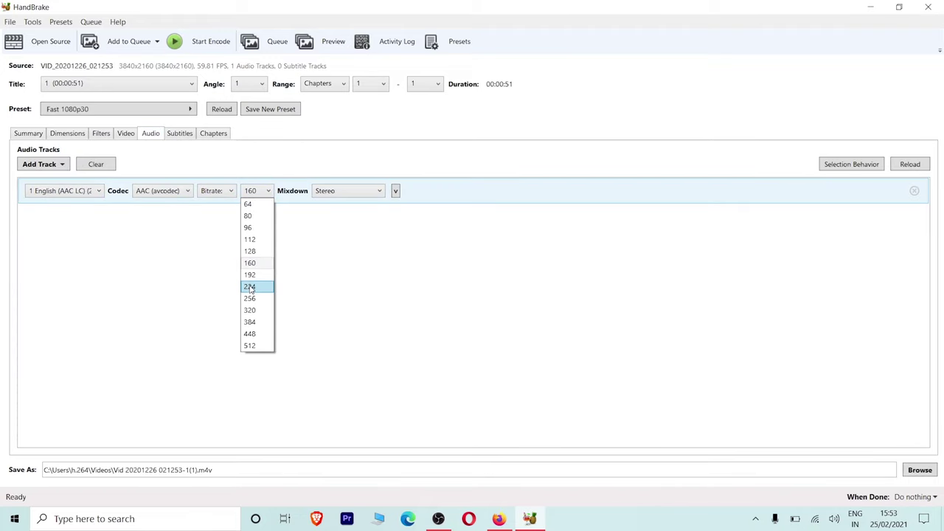
pyautogui.click(250, 286)
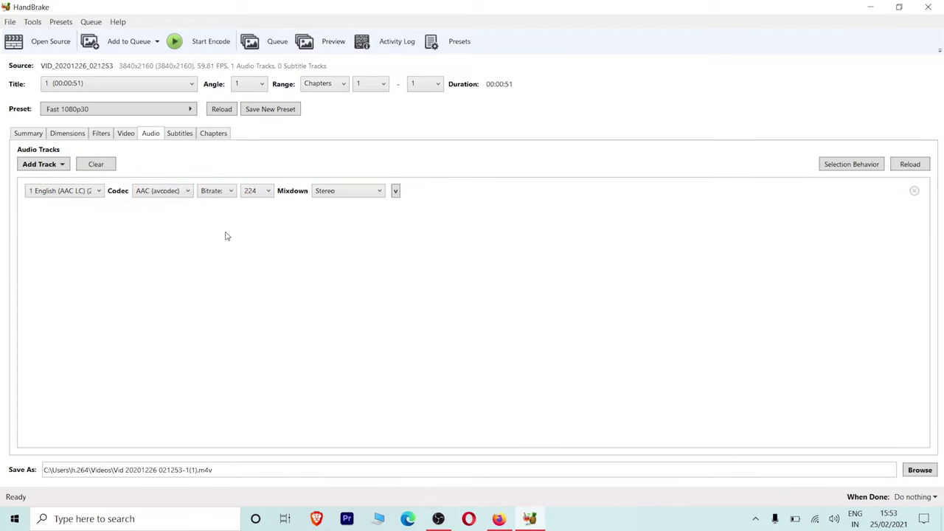
# Set the video framerate to Same as source and review the summary showing VFR.
pyautogui.click(128, 135)
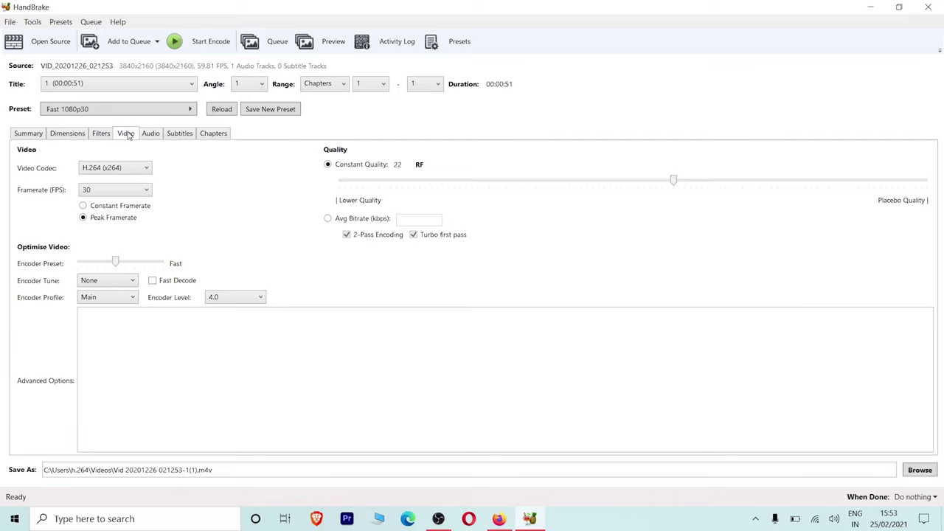
pyautogui.click(135, 193)
pyautogui.scroll(2, 131, 213)
pyautogui.click(125, 206)
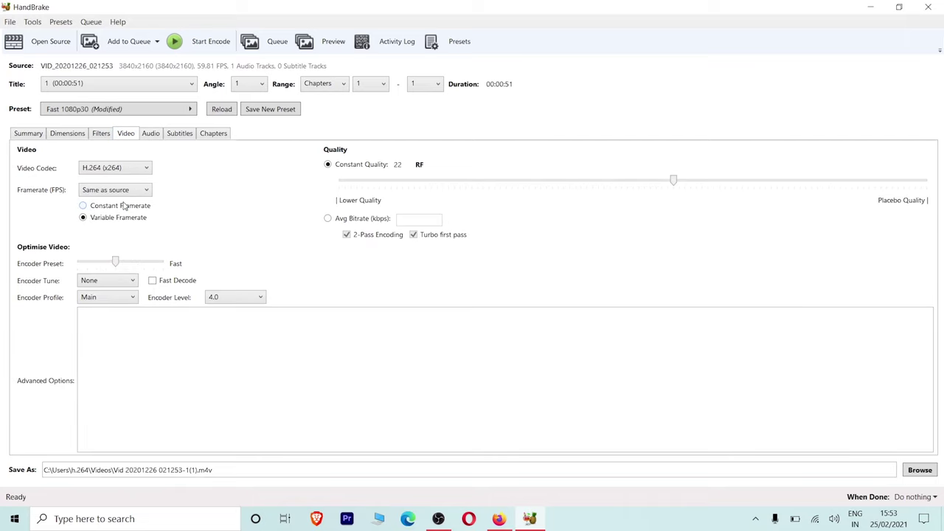
pyautogui.click(16, 133)
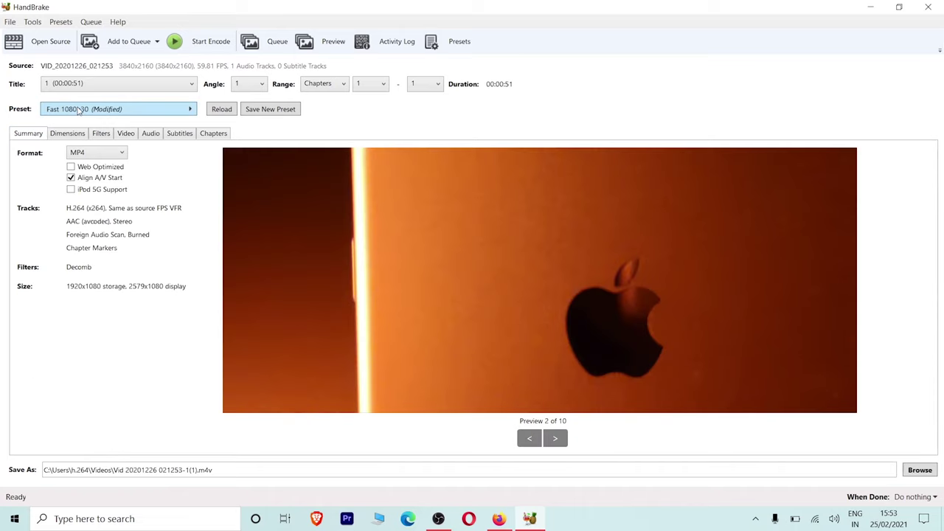
# Apply the Web > Vimeo YouTube HQ 2160p60 4K preset to the source video.
pyautogui.click(79, 109)
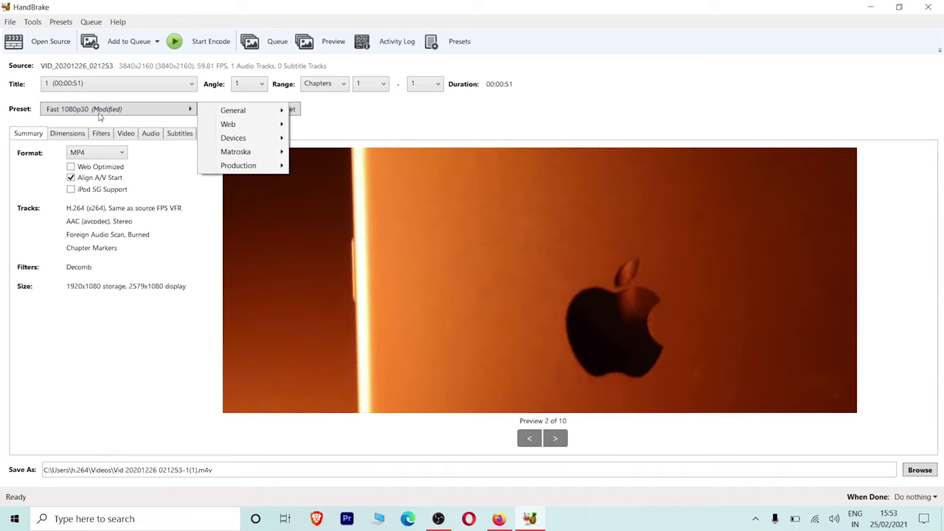
pyautogui.moveTo(235, 124)
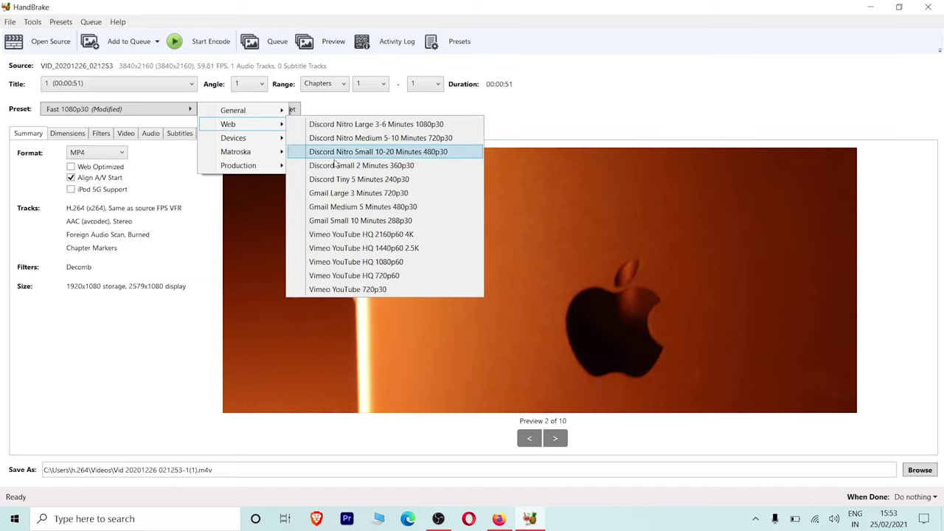
pyautogui.click(355, 240)
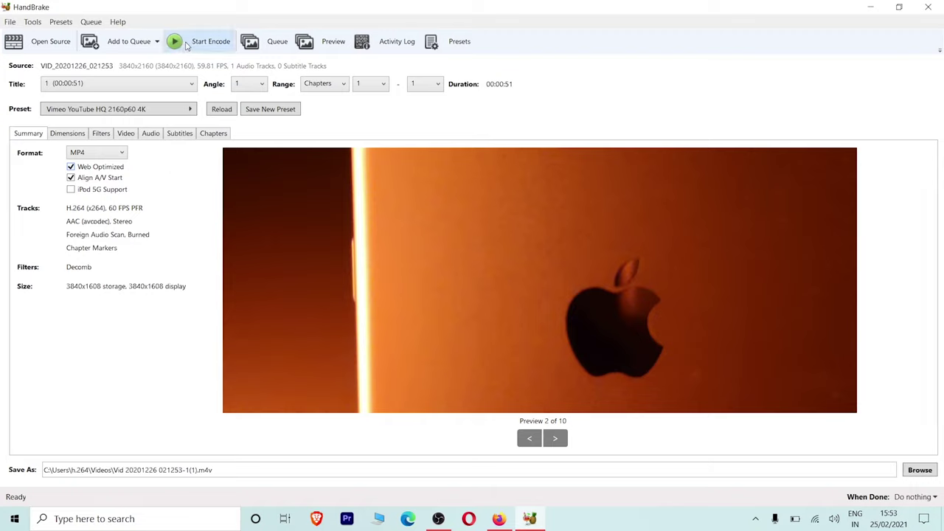
# Leave the output save location unchanged and start the MP4 encode.
pyautogui.click(907, 475)
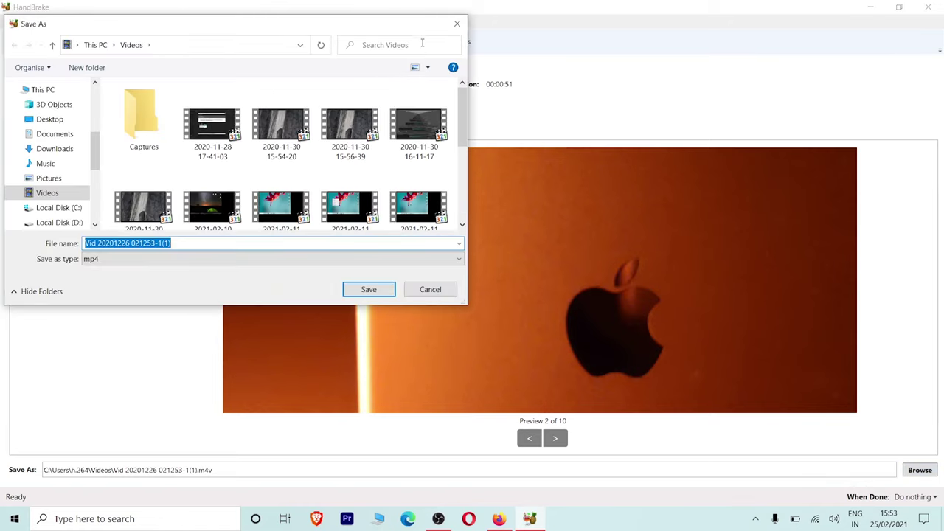
pyautogui.click(453, 26)
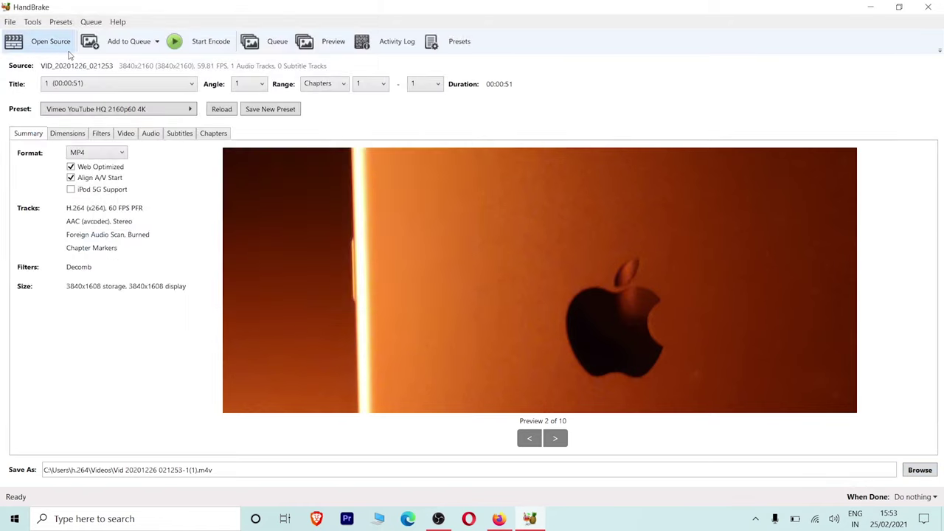
pyautogui.click(177, 41)
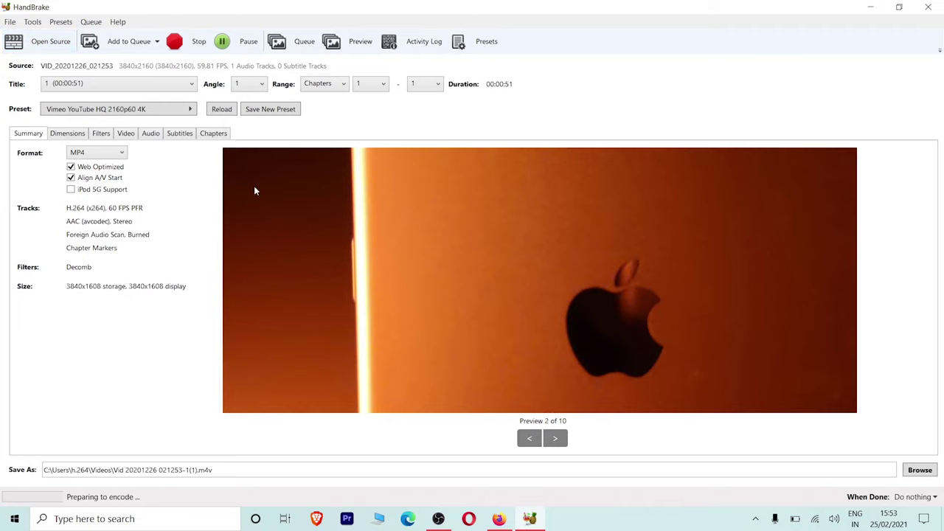